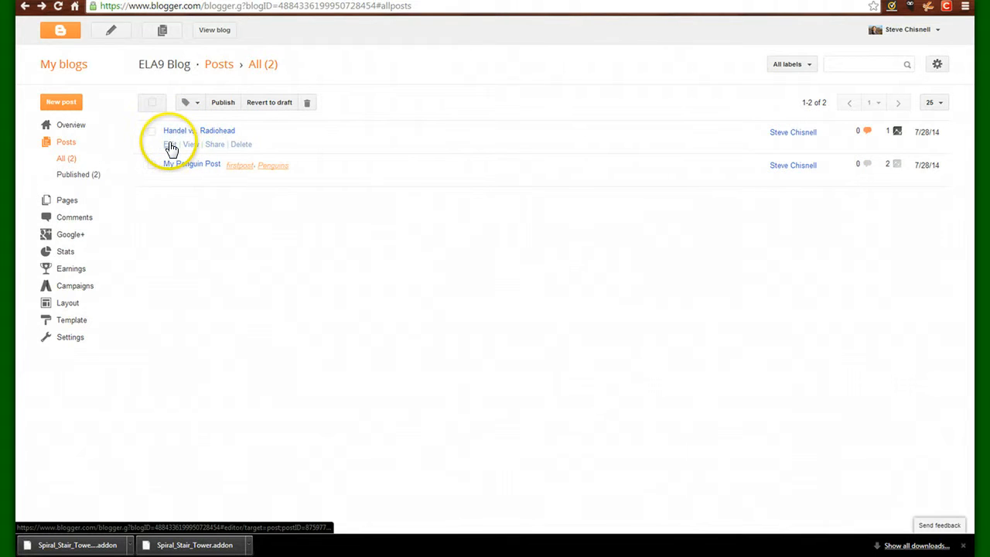
- Open the "Handel vs. Radiohead" post for editing and look through its content and the linked Daily News article
left_click(169, 144)
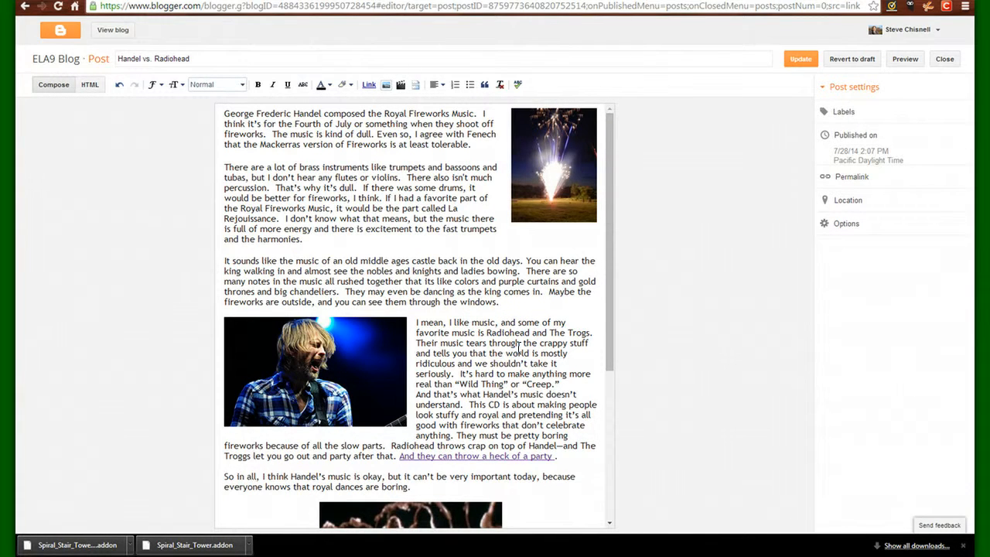
left_click_drag(610, 175, 615, 236)
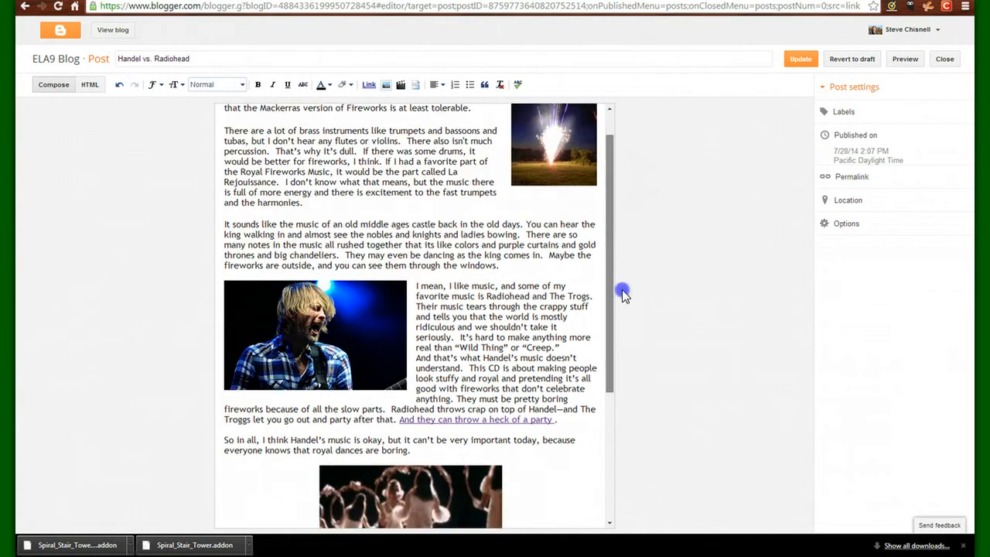
left_click_drag(631, 204, 627, 258)
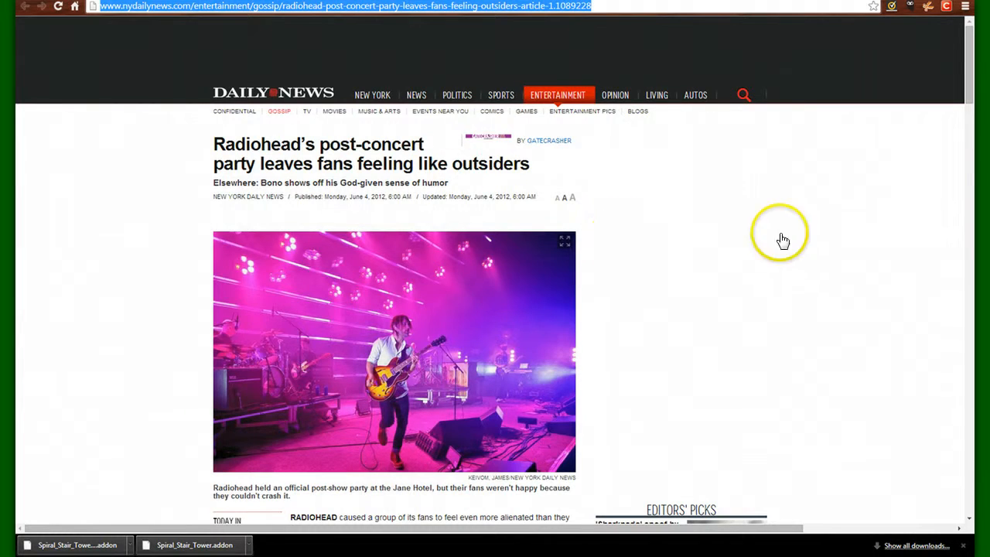
left_click_drag(971, 99, 963, 71)
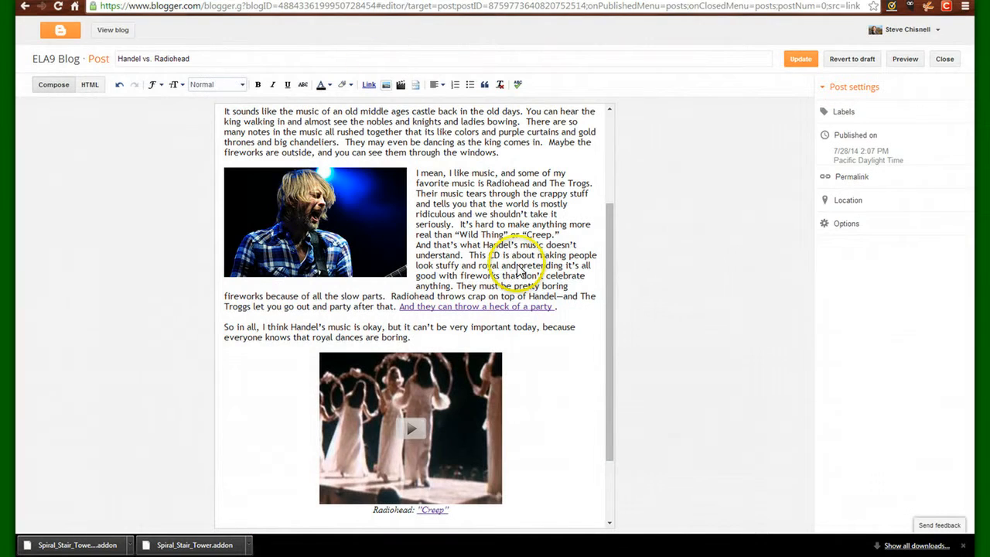
left_click_drag(609, 297, 606, 151)
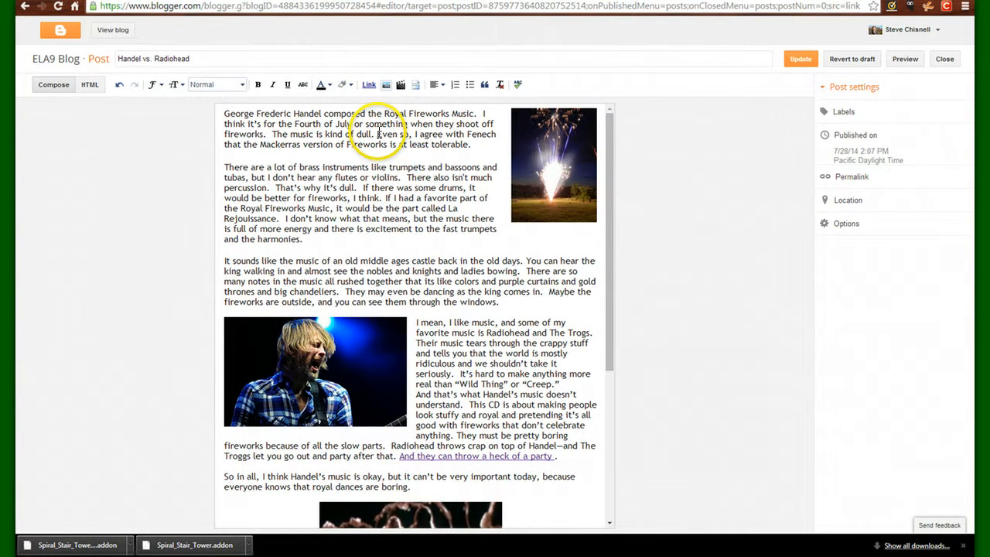
- Select the text "the Mackerras version of Fireworks is at least tolerable." in the post's first paragraph
left_click_drag(377, 134, 470, 145)
left_click(397, 193)
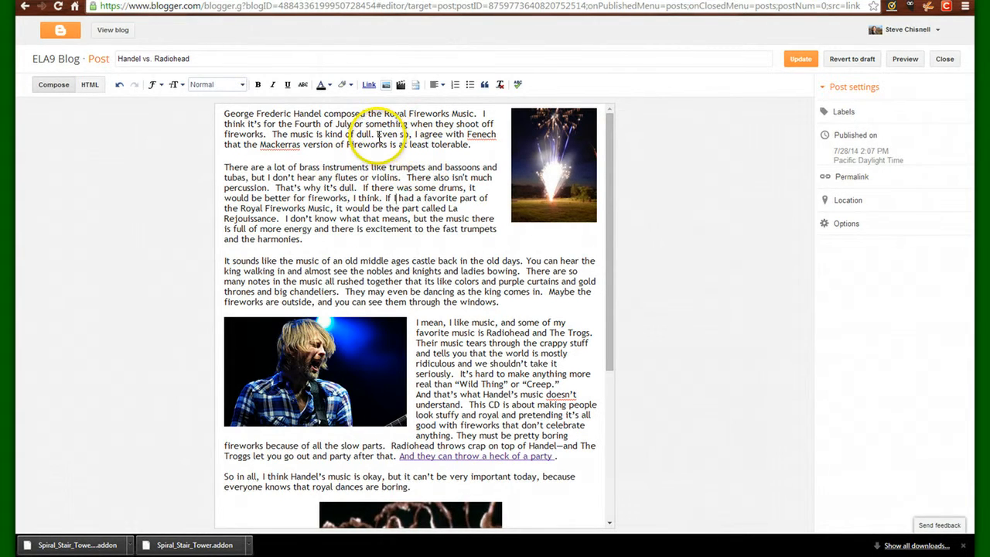
left_click_drag(377, 134, 481, 145)
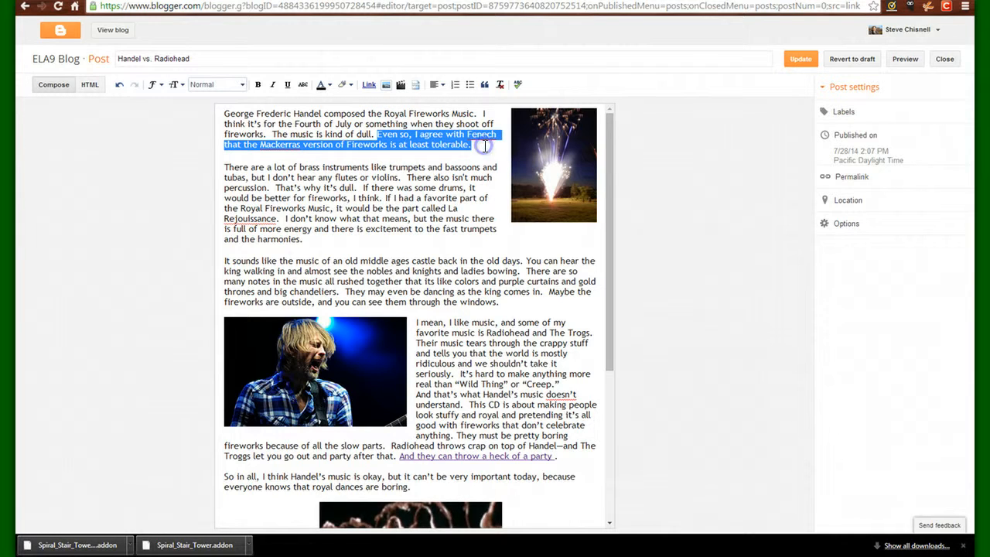
left_click(427, 183)
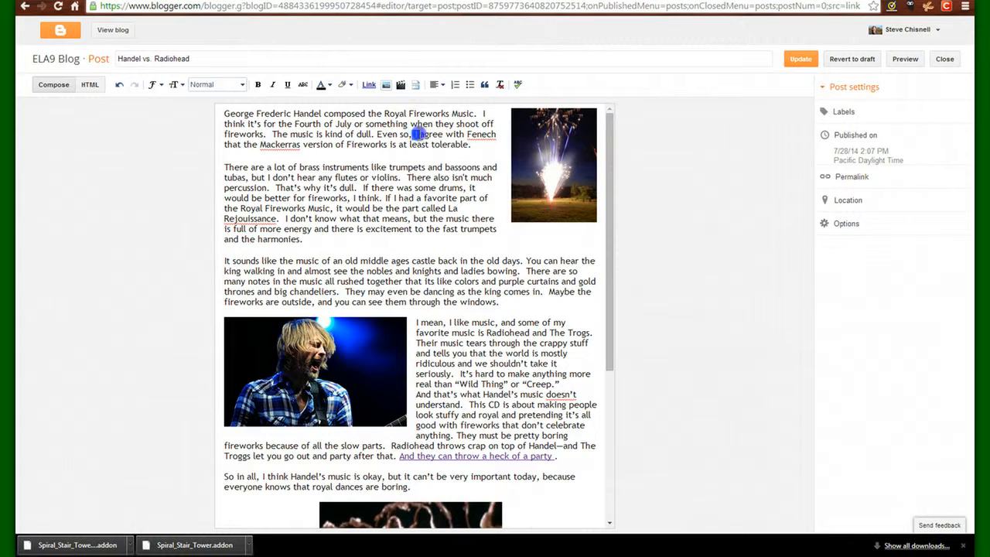
left_click_drag(416, 134, 471, 146)
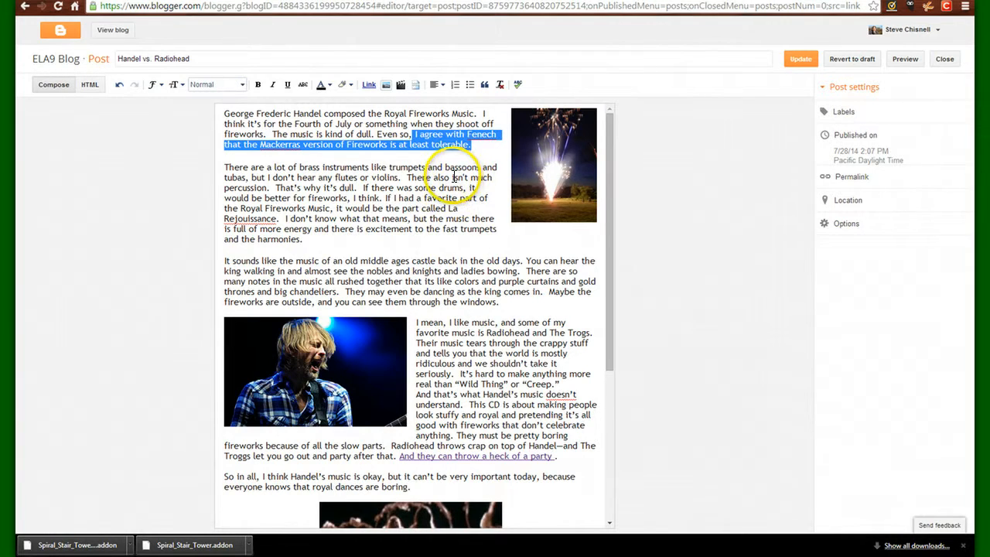
left_click(454, 177)
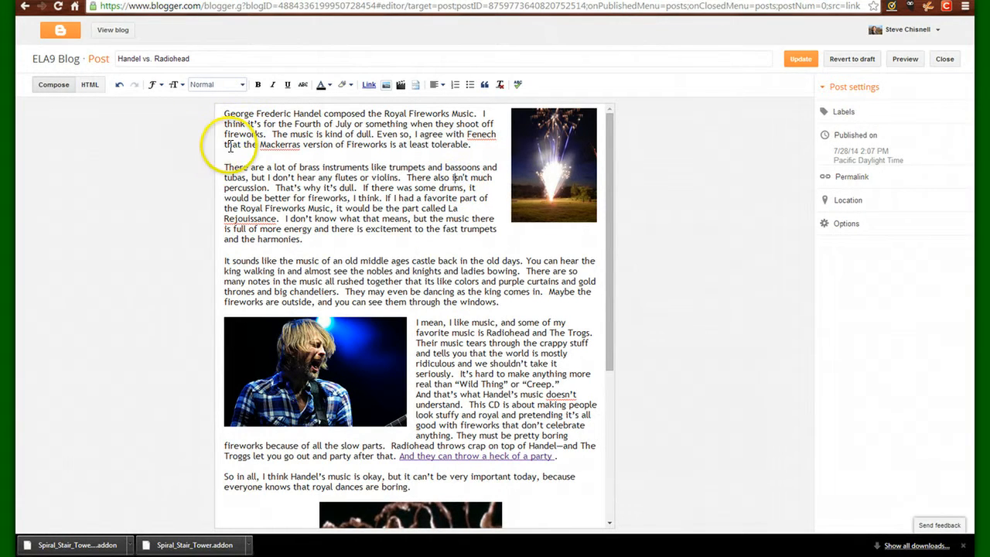
left_click_drag(244, 145, 479, 144)
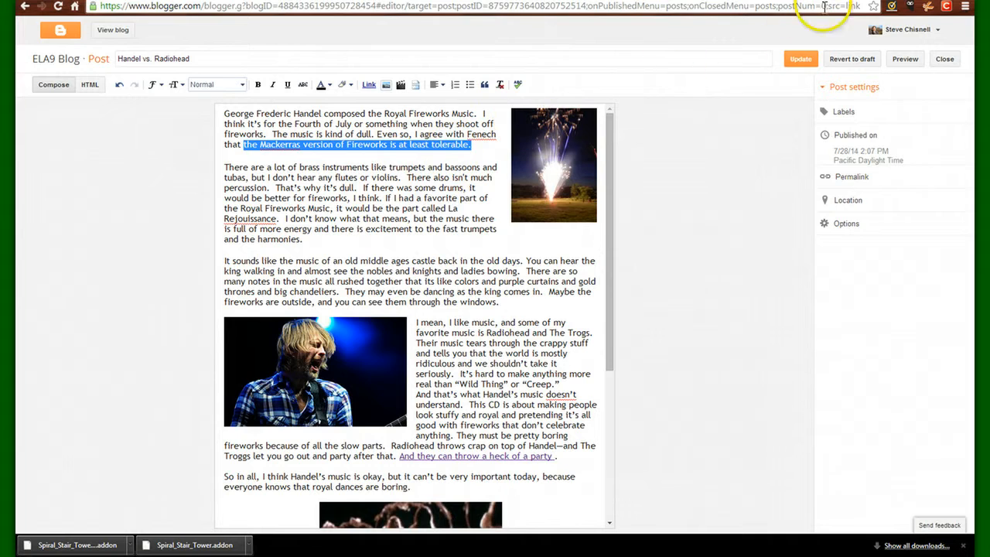
- Copy the web address of the classical.net review of Music for the Royal Fireworks and return to the post editor
left_click(750, 1)
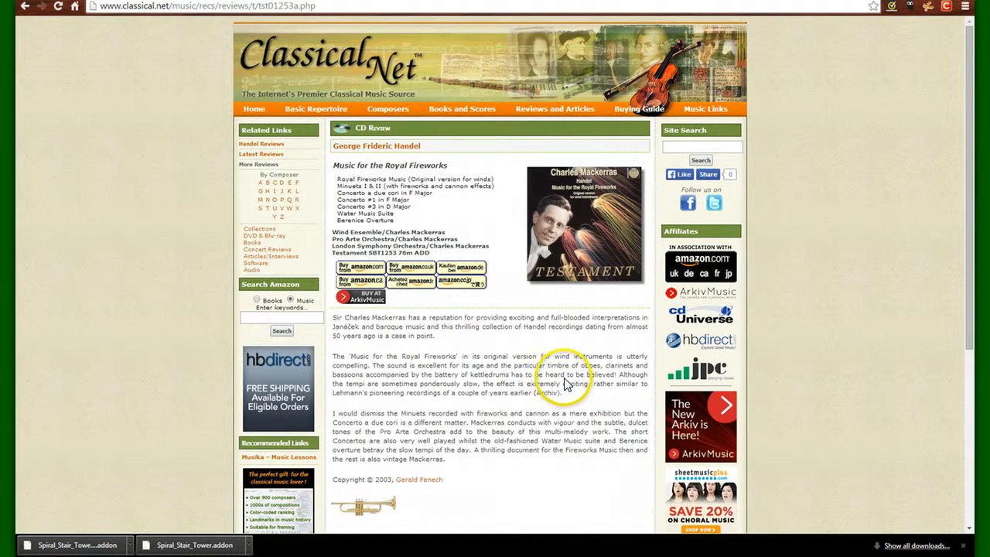
left_click(198, 9)
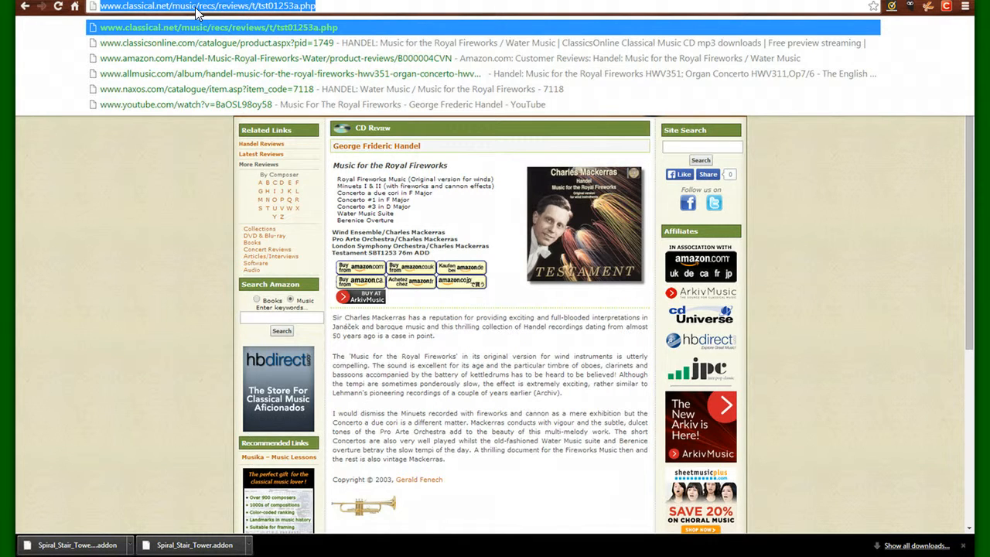
right_click(199, 9)
left_click(225, 45)
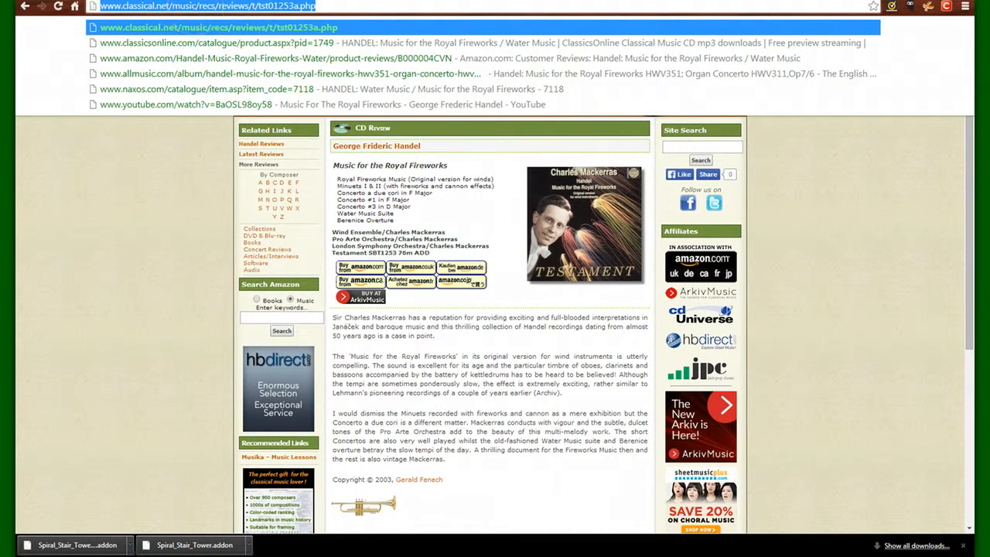
left_click(371, 1)
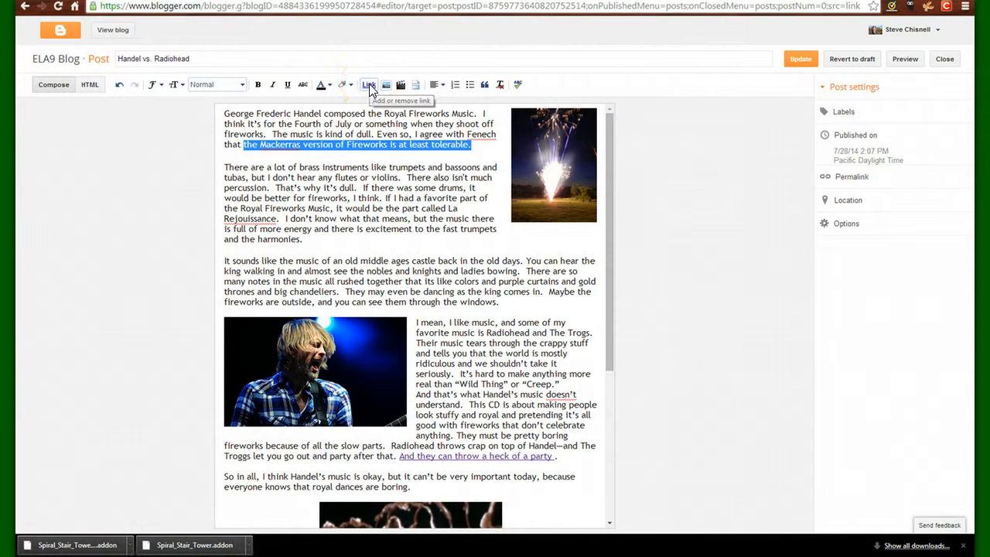
left_click(369, 85)
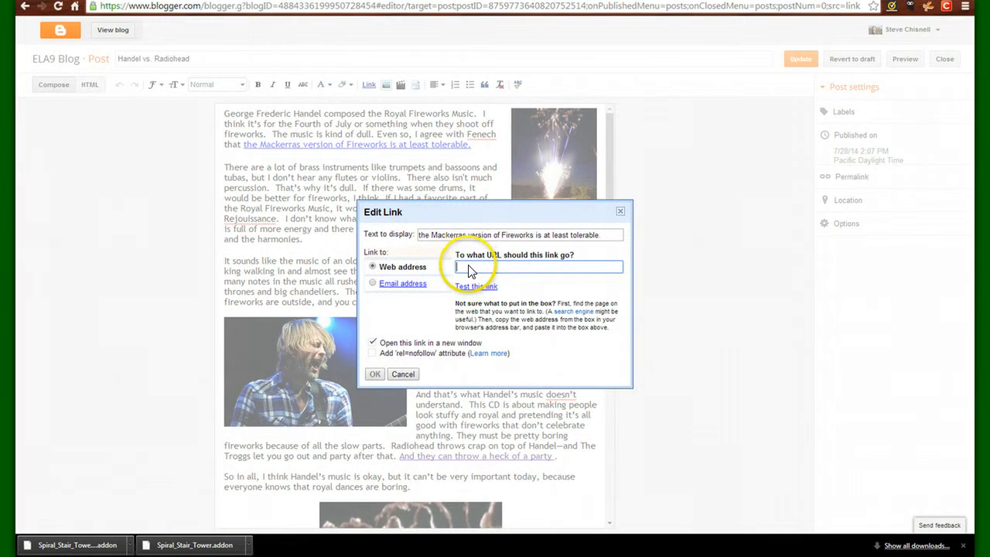
right_click(468, 269)
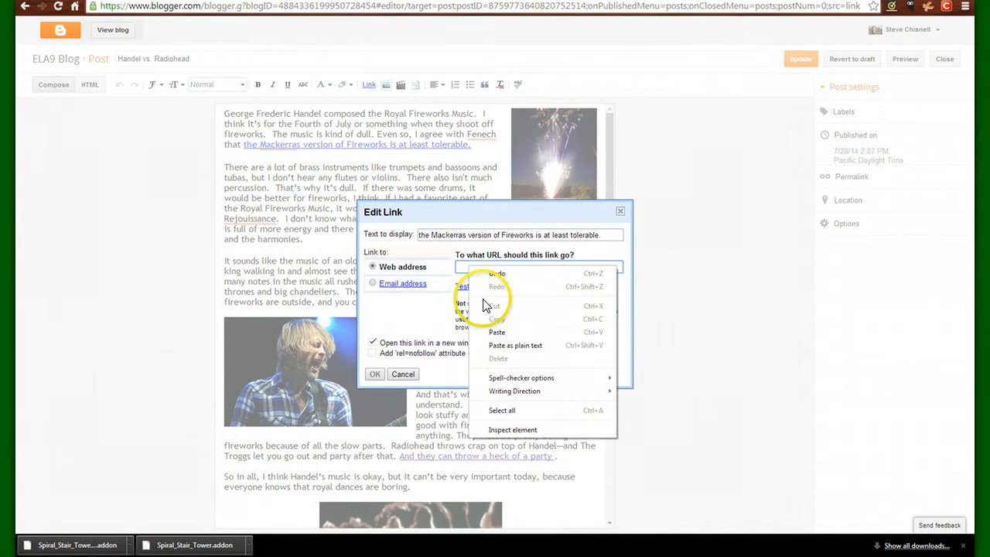
left_click(490, 327)
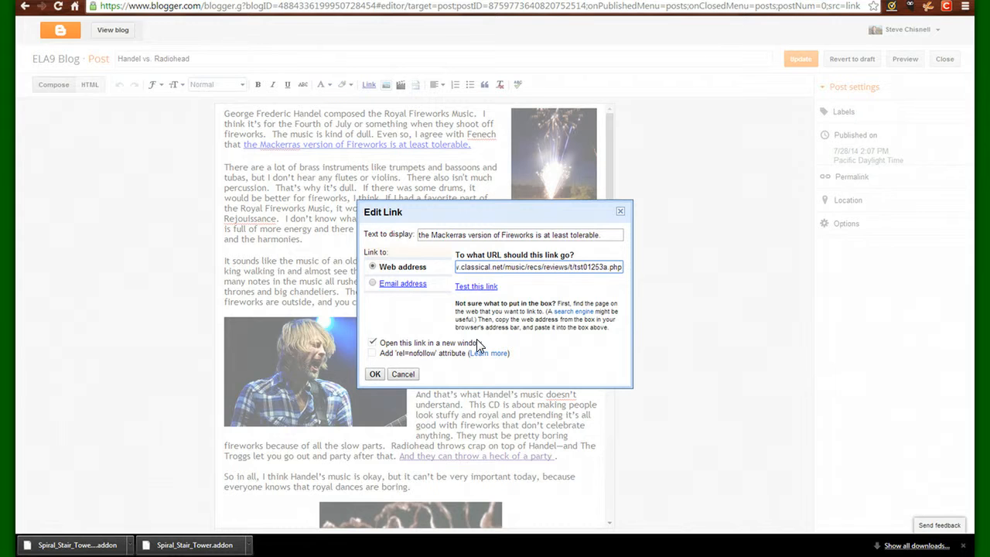
left_click(372, 343)
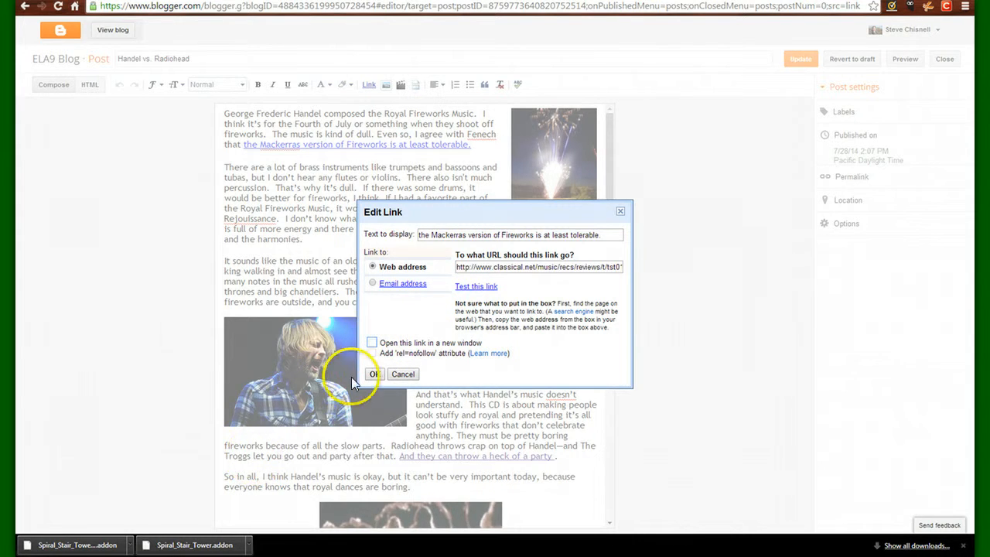
left_click(372, 342)
left_click(372, 377)
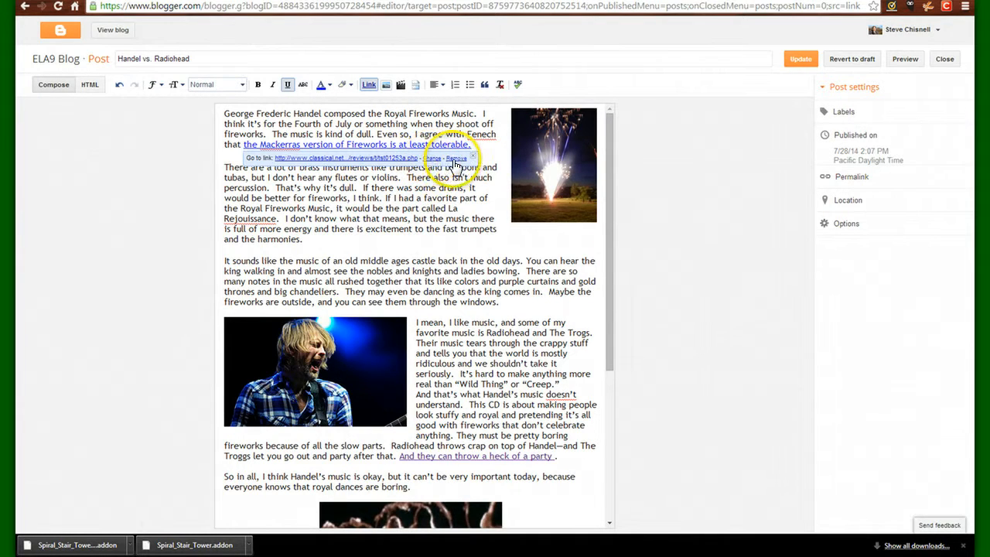
left_click(427, 190)
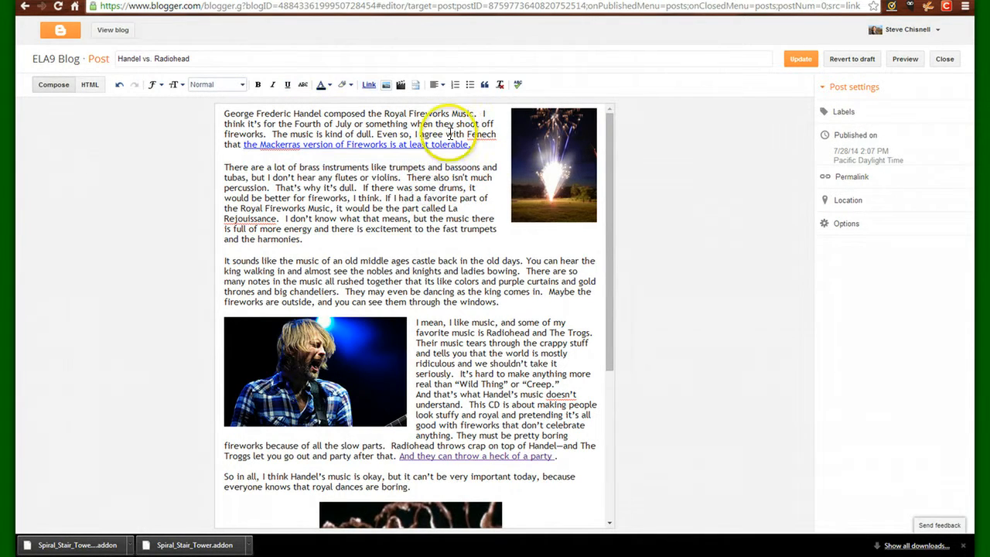
- Check where the existing link "And they can throw a heck of a party" leads
scroll(458, 230, "down", 3)
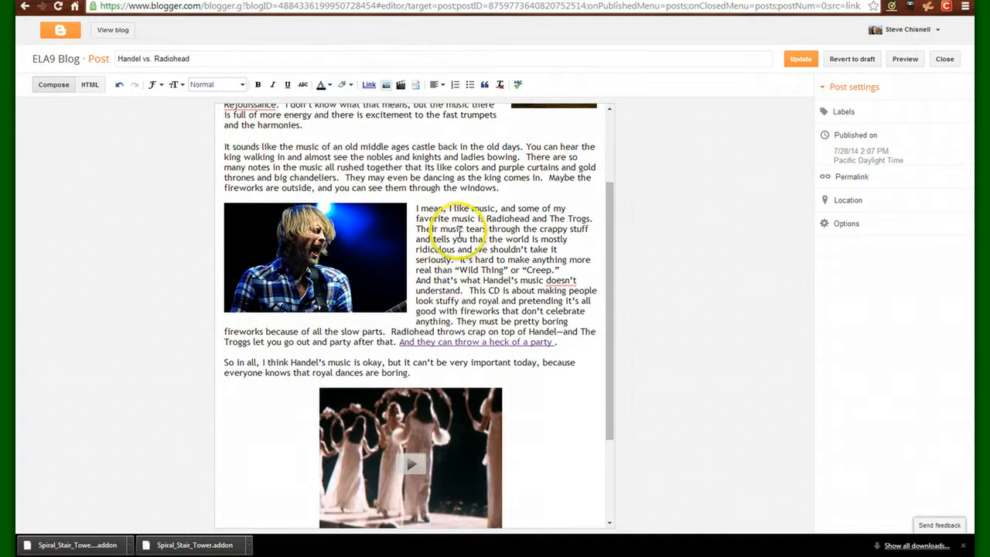
left_click(446, 343)
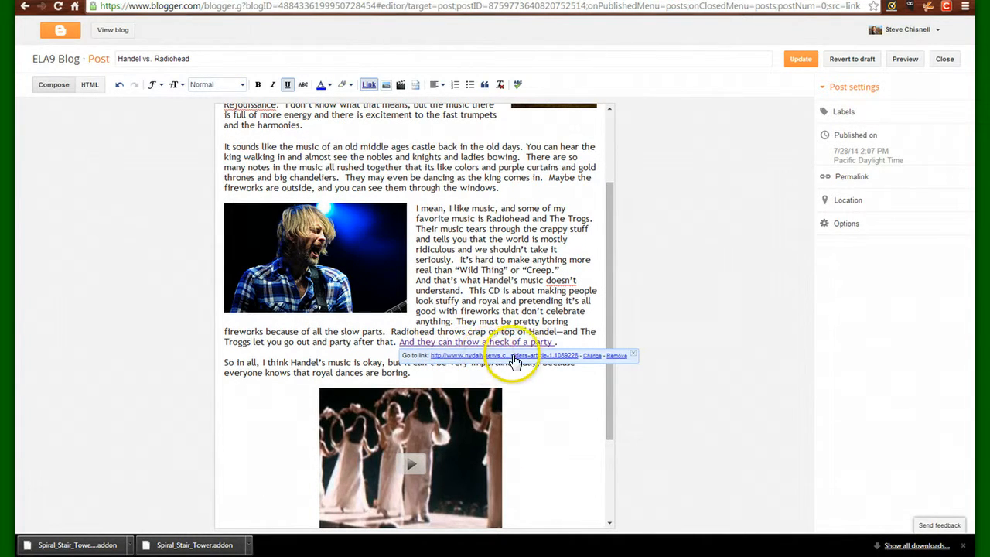
left_click(520, 263)
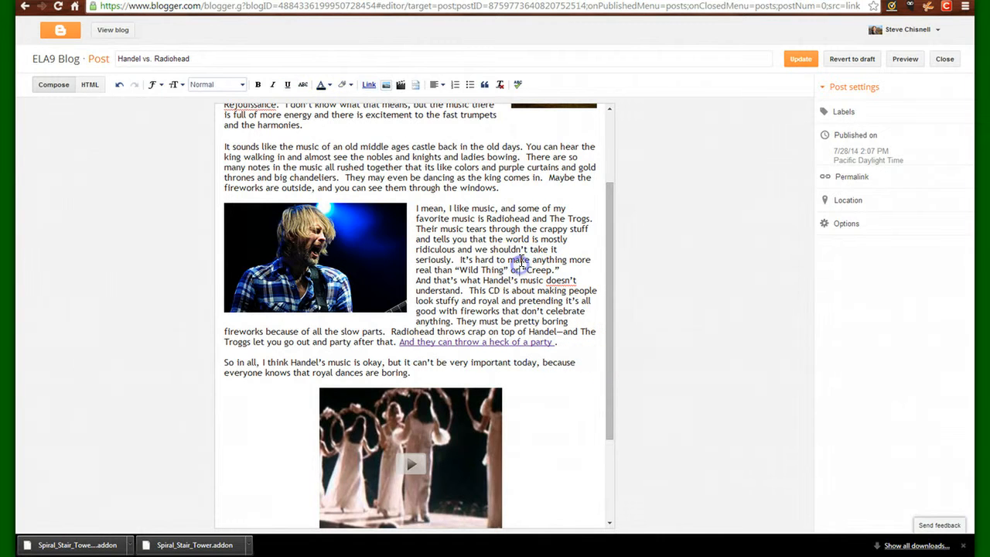
scroll(516, 266, "up", 3)
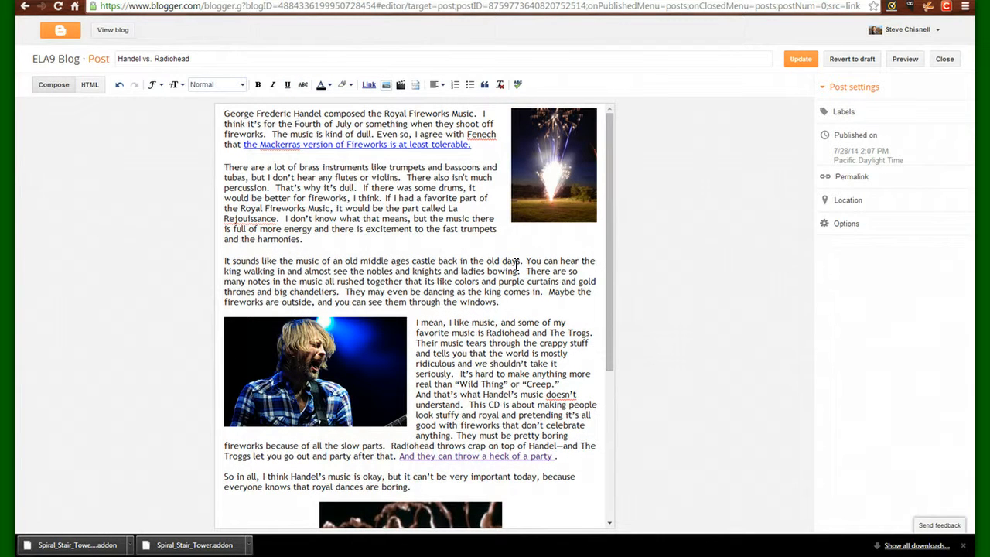
left_click(509, 258)
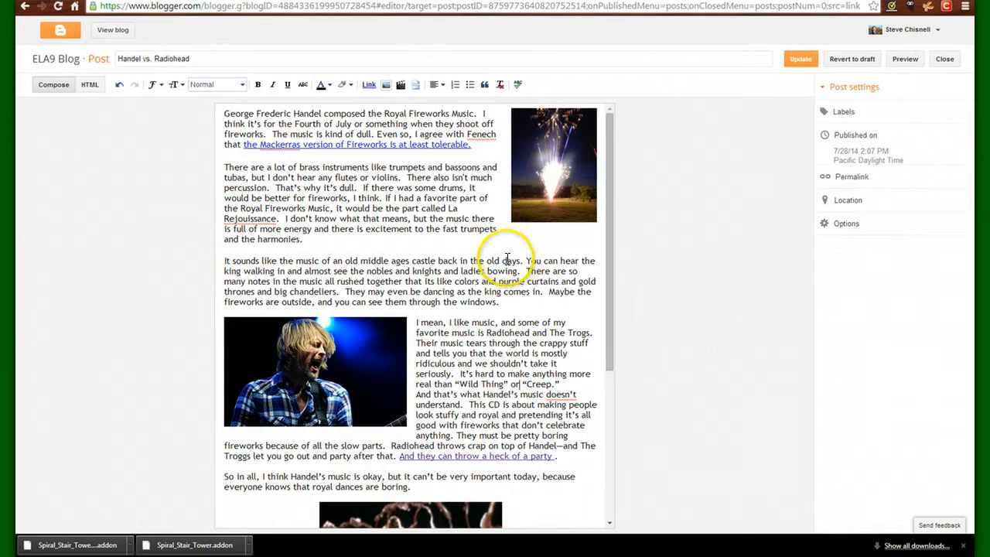
- Update the post, view the published blog, and return to the posts list
left_click(800, 59)
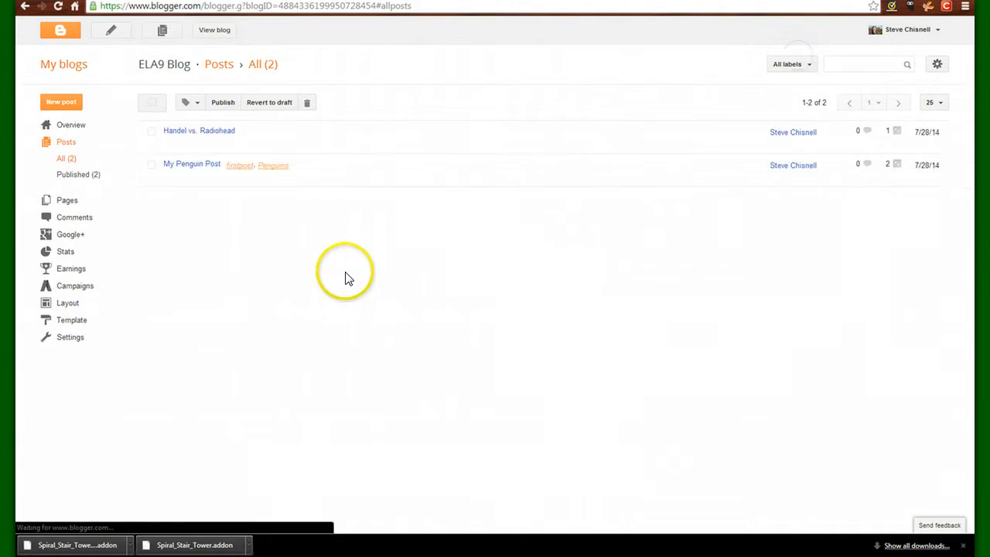
left_click(219, 32)
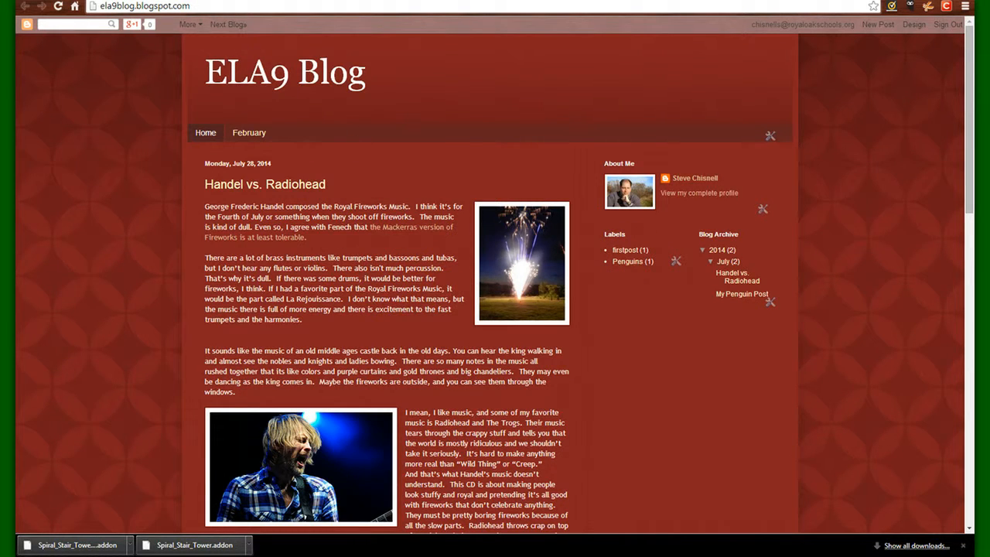
left_click(108, 0)
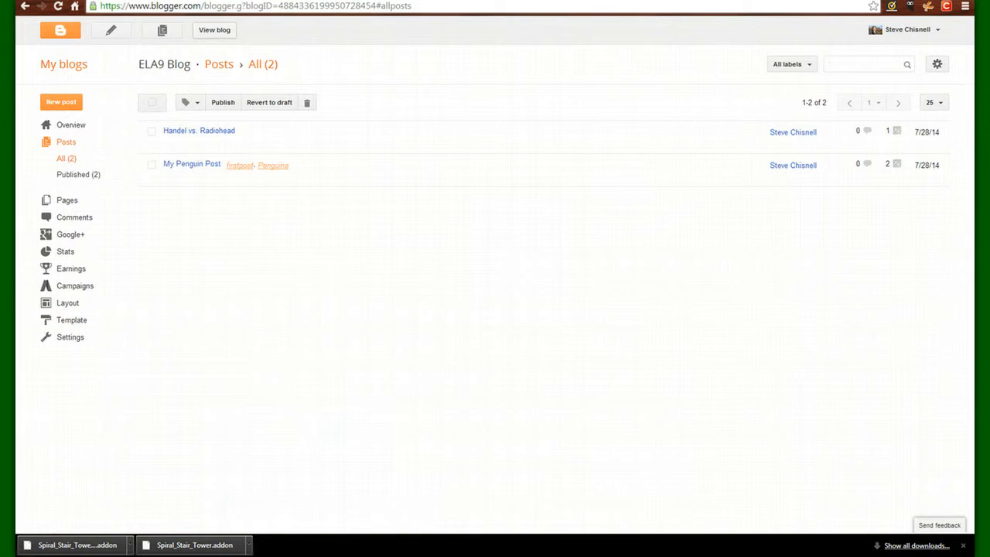
- Reopen the "Handel vs. Radiohead" post for editing and add the labels music, Handel, Radiohead and Troggs
left_click(173, 148)
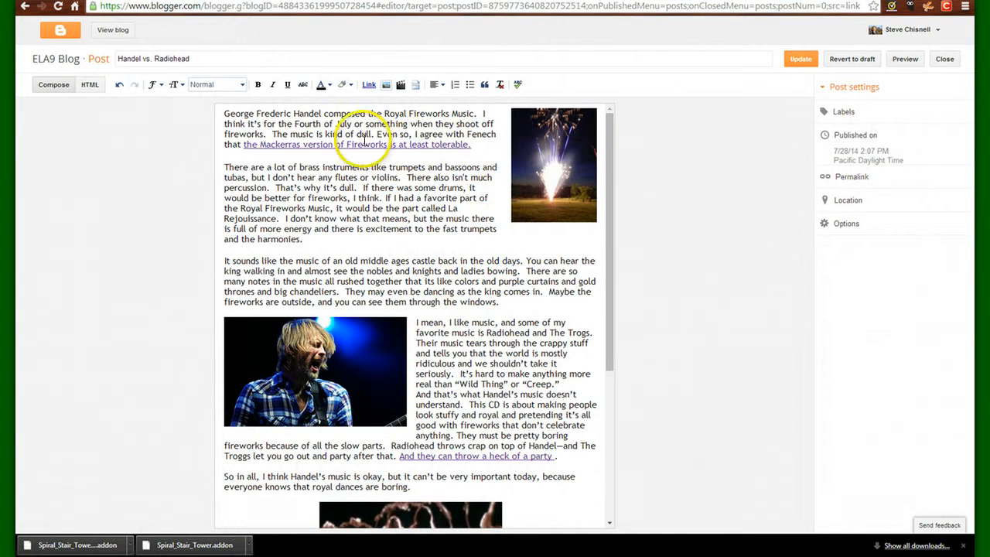
left_click(844, 116)
left_click(846, 140)
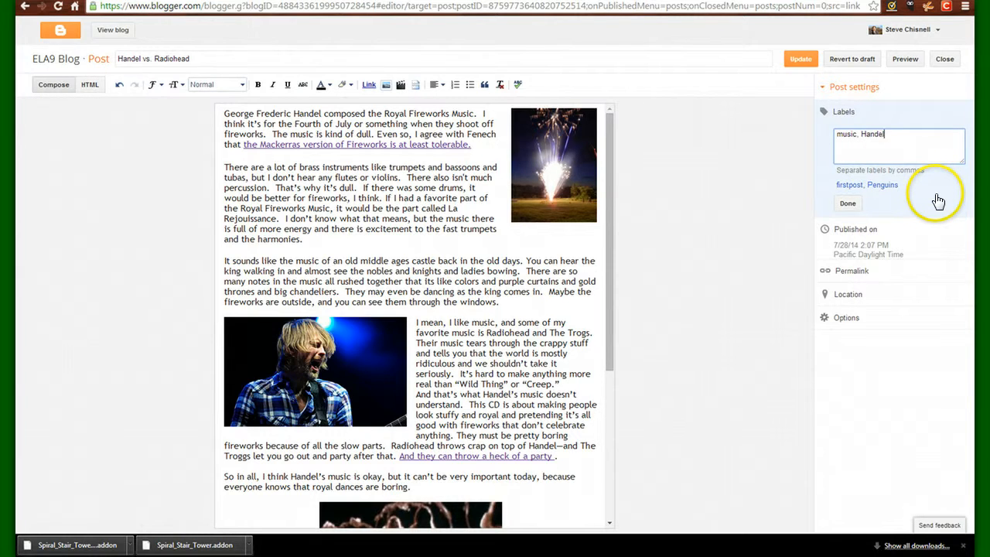
type("Ra")
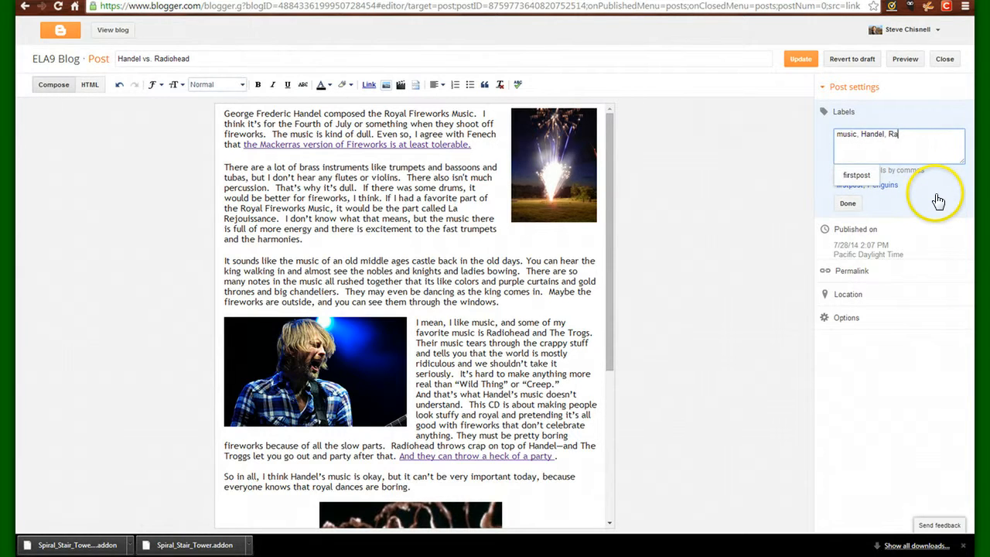
type("diohead, Troggs,")
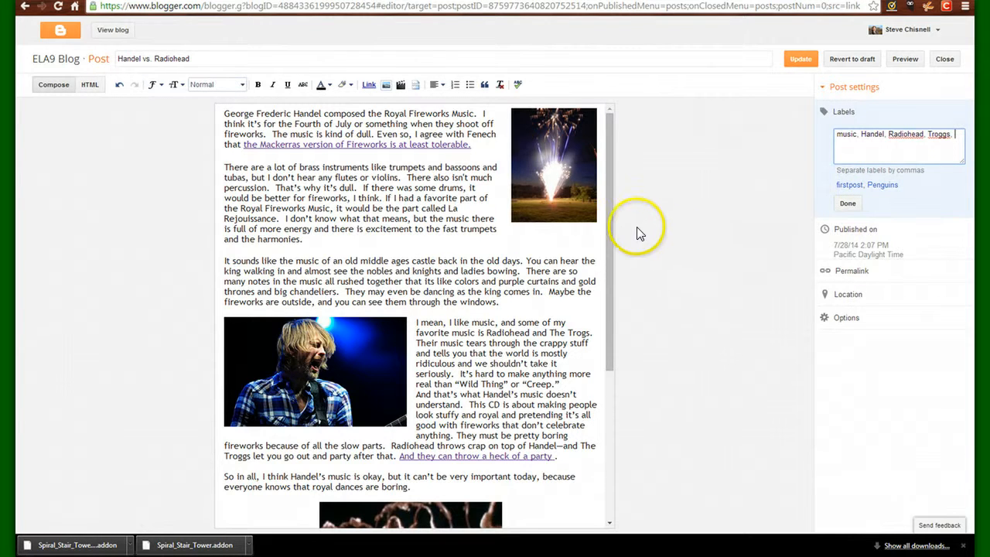
left_click_drag(606, 225, 639, 194)
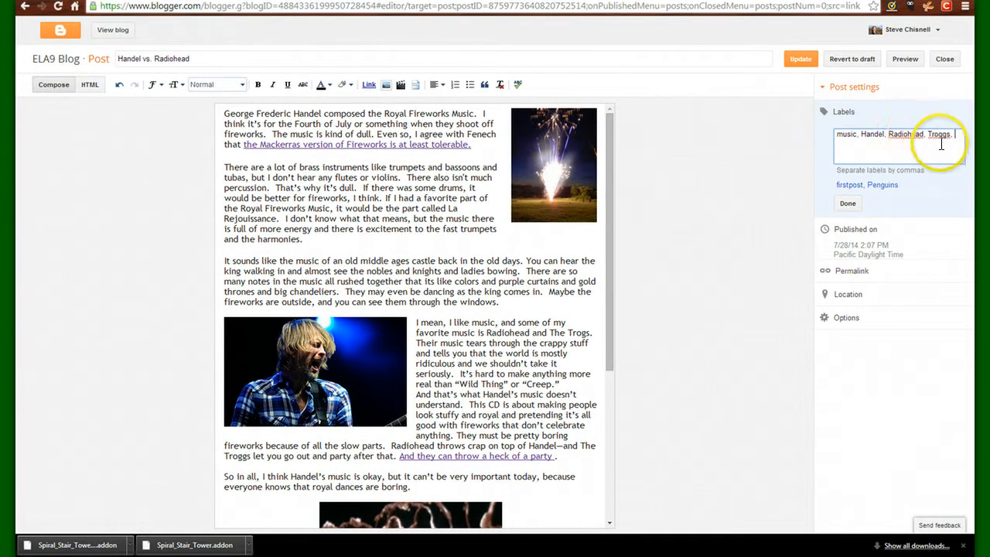
left_click(847, 206)
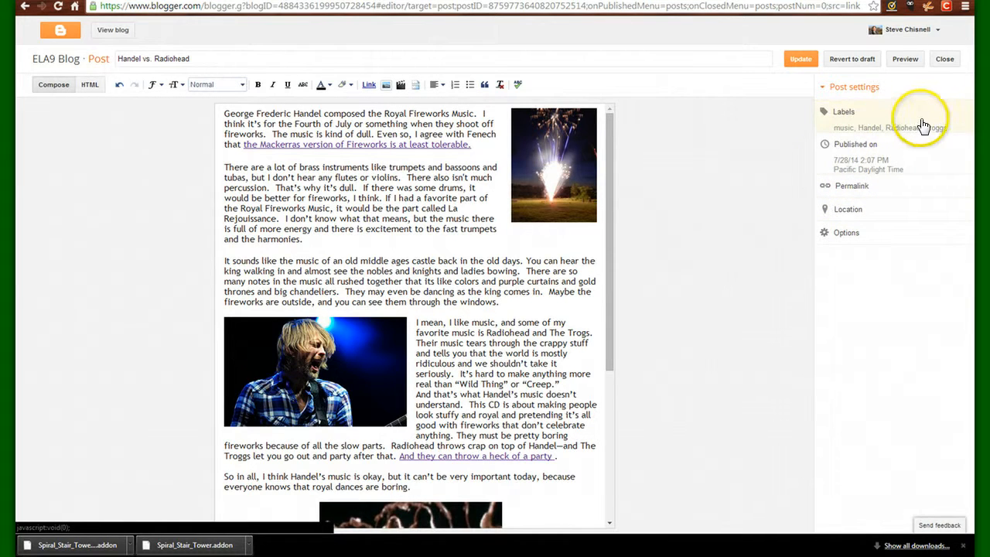
- Update the labelled post and view the published blog filtered by the Penguins label
left_click(799, 62)
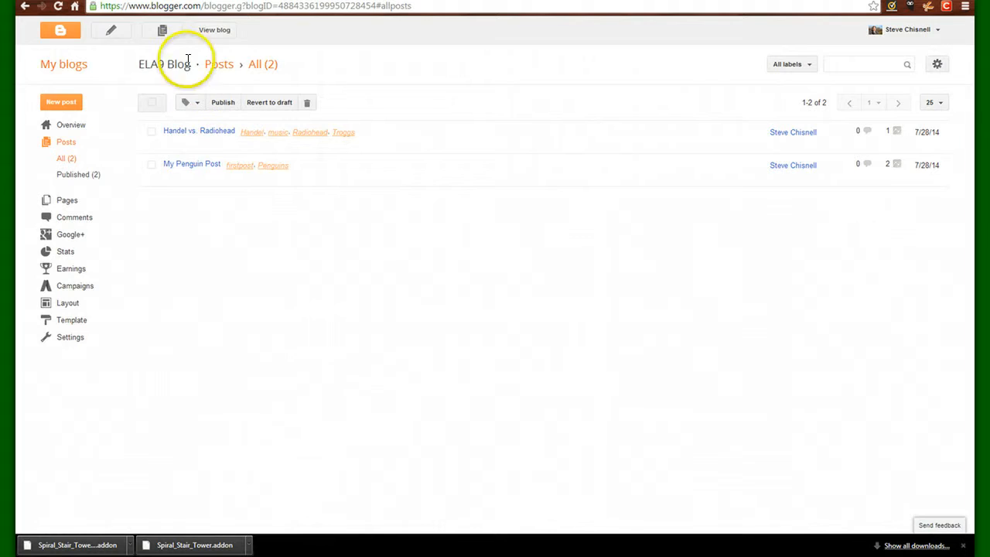
left_click(213, 31)
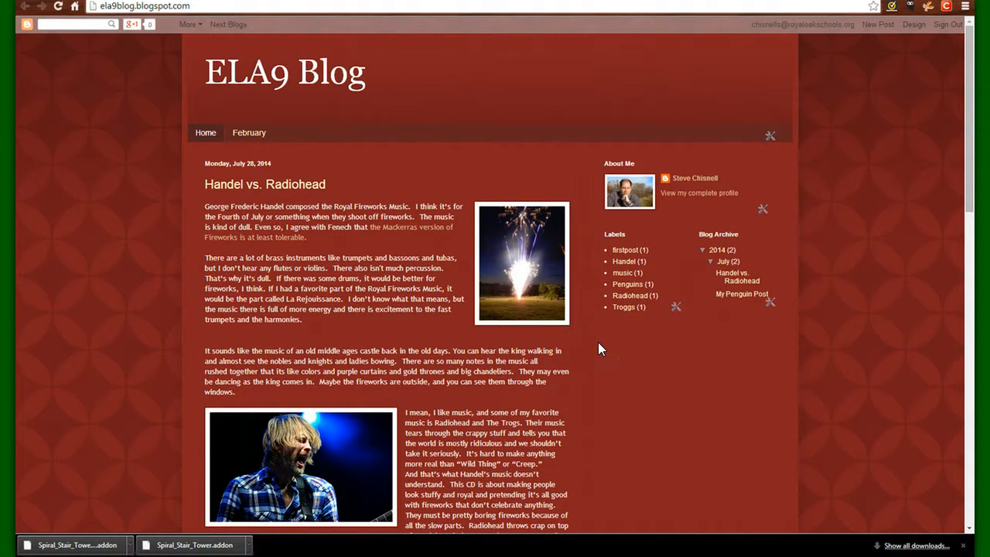
left_click(624, 284)
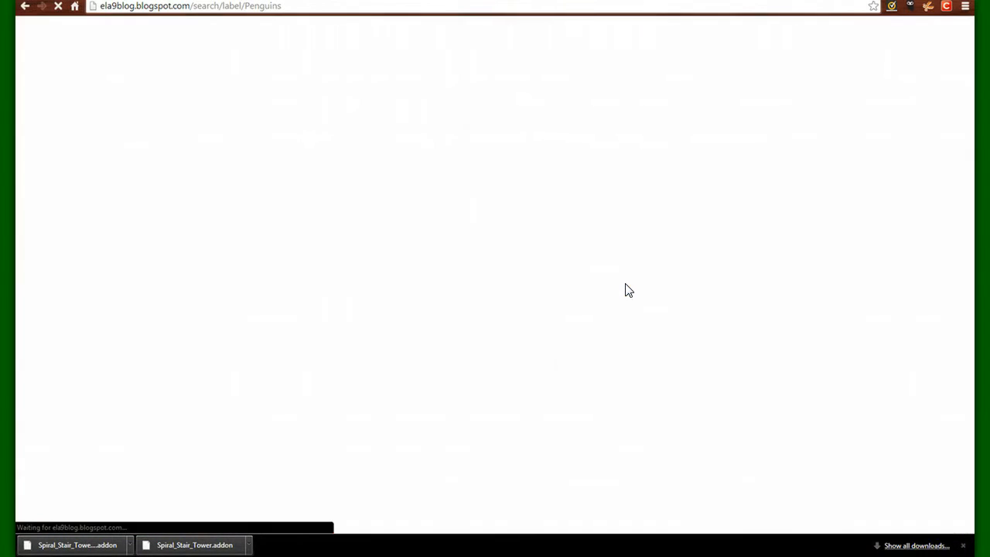